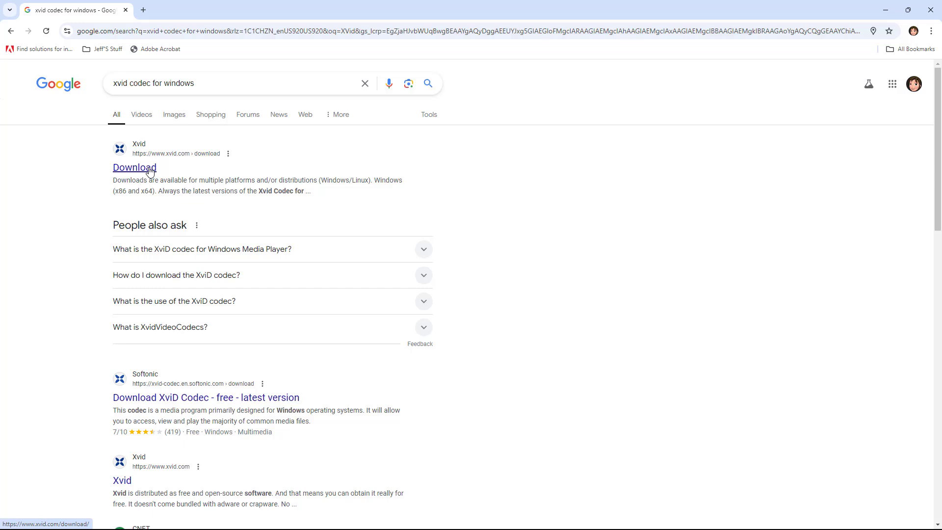
Download the Xvid codec installer for Windows from Mirror 1 on the Xvid download page, leaving the browser minimized.
left_click(155, 169)
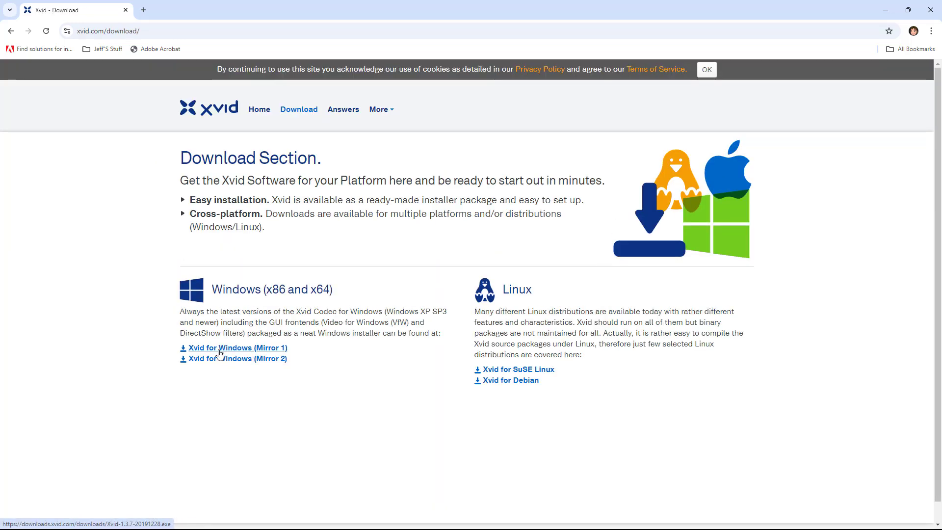
left_click(245, 348)
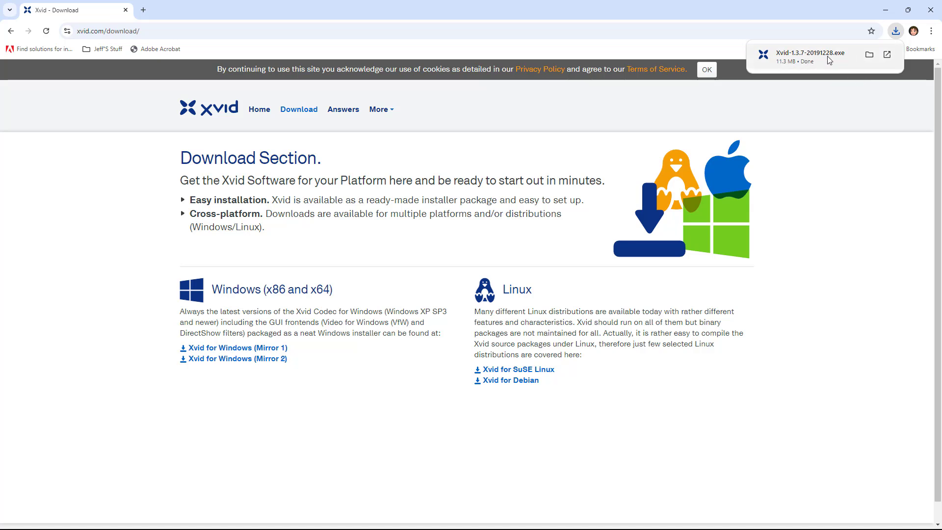
left_click(888, 13)
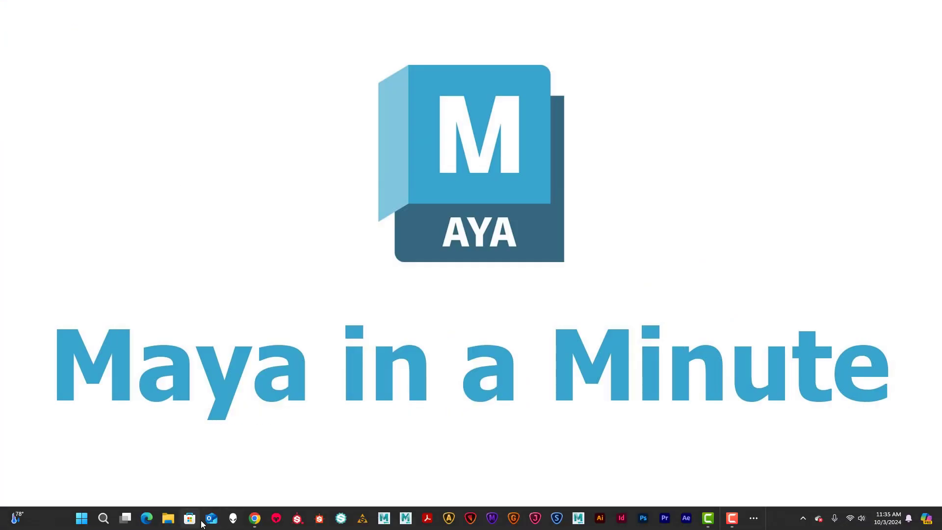
Locate the downloaded Xvid installer in the Downloads folder, then close the file window.
left_click(168, 519)
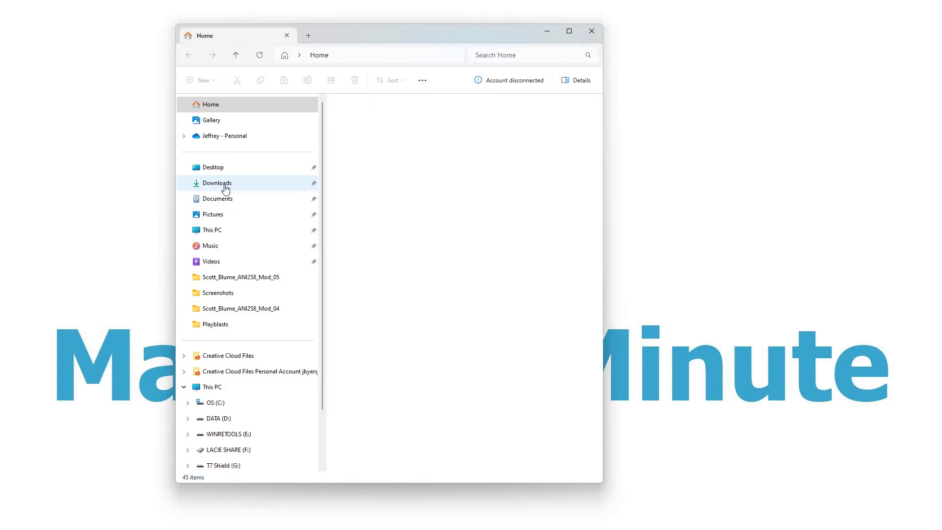
left_click(225, 186)
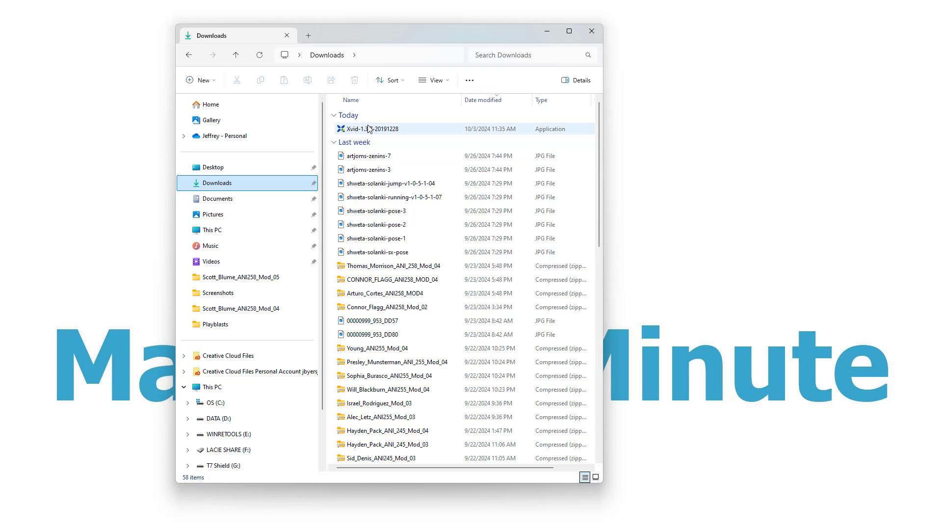
left_click(592, 31)
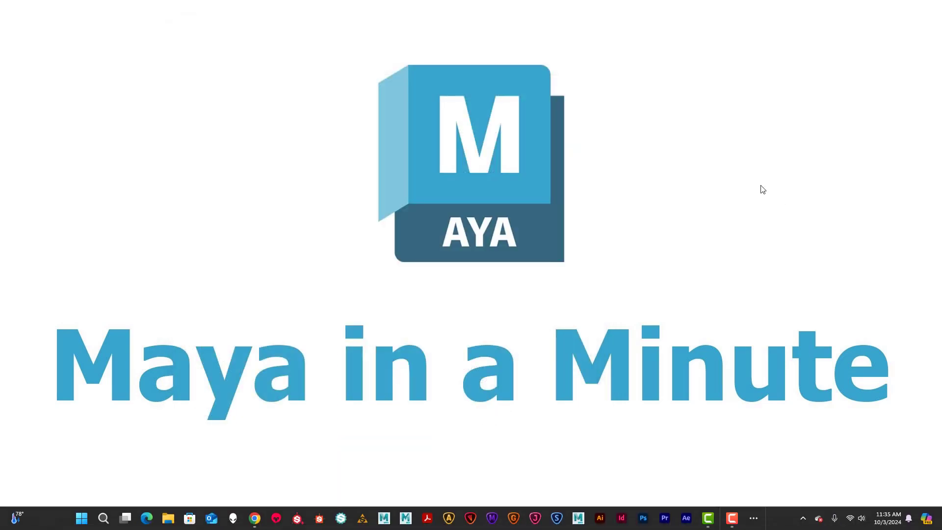
Switch to the Maya window with the Promethius_FIN_04.mb scene and move the current time to frame 103.
left_click(756, 522)
mouse_move(817, 491)
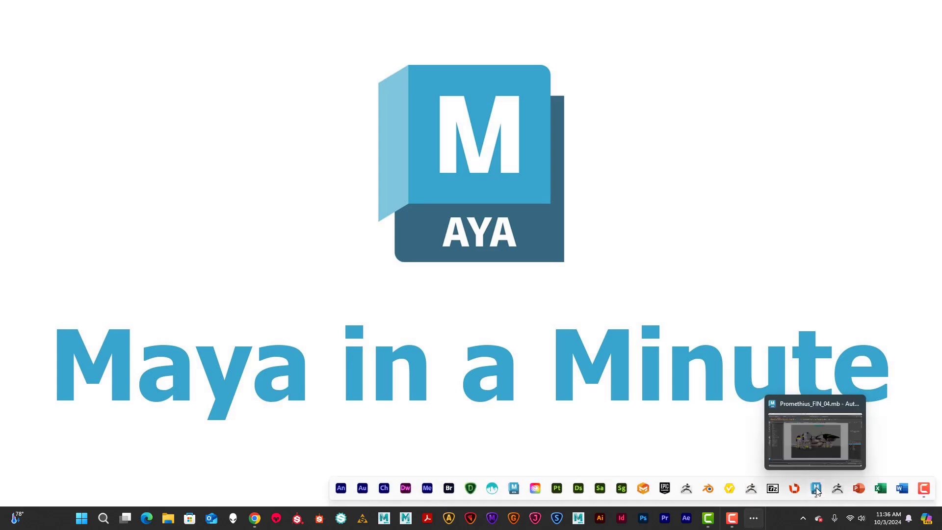
left_click(817, 491)
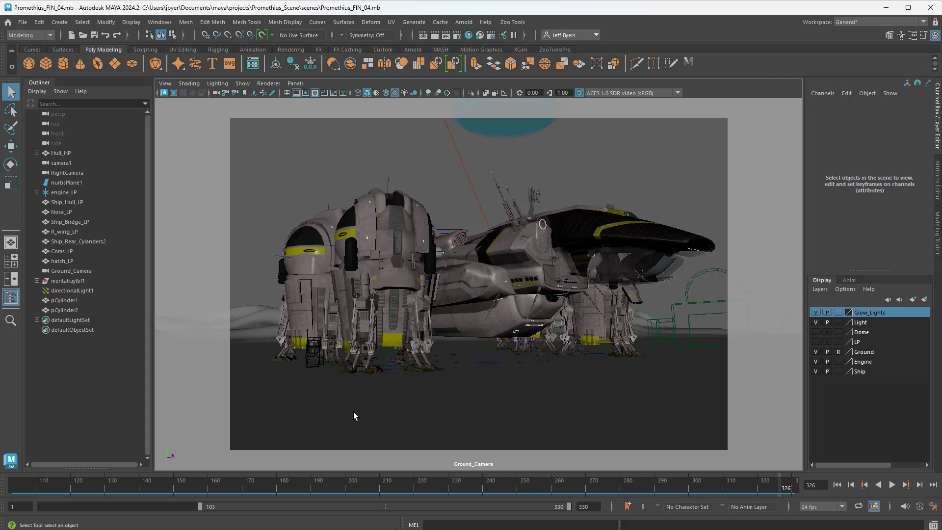
left_click_drag(14, 484, 3, 487)
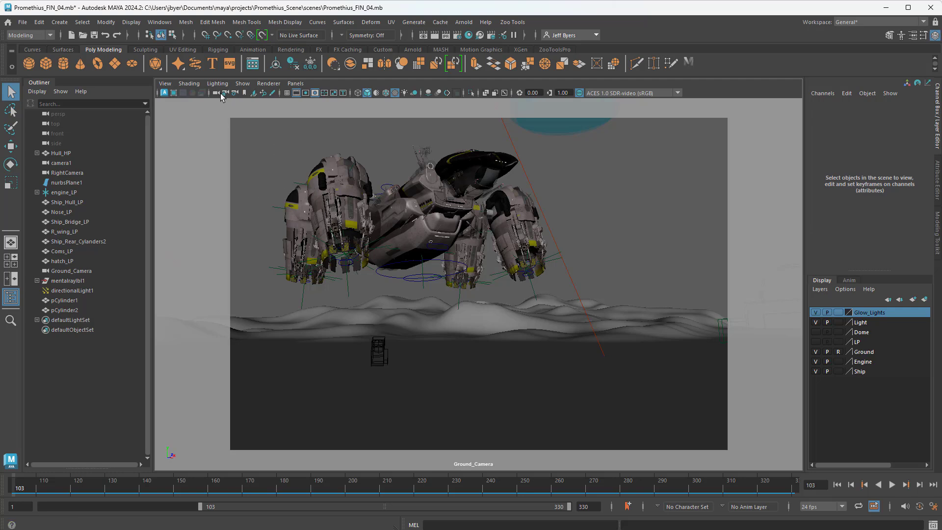
Hide NURBS curves in the Ground_Camera viewport.
left_click(243, 84)
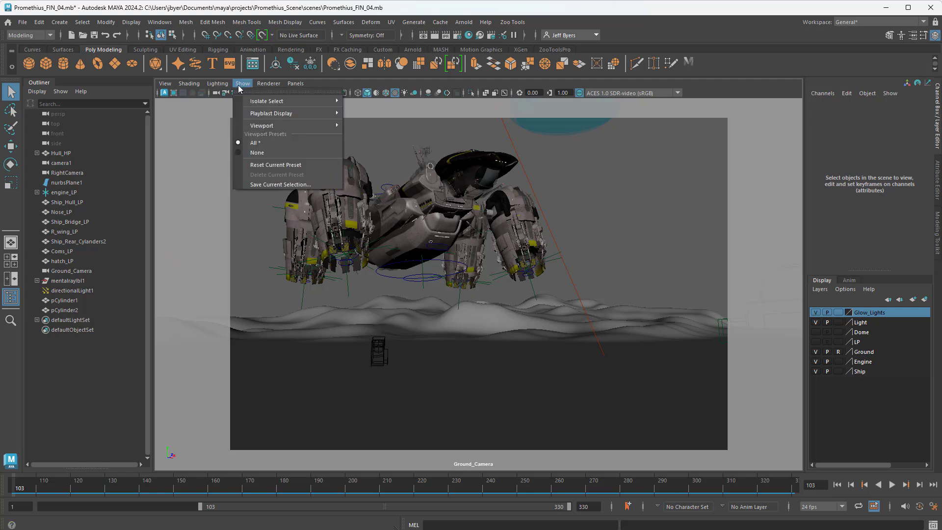
mouse_move(250, 127)
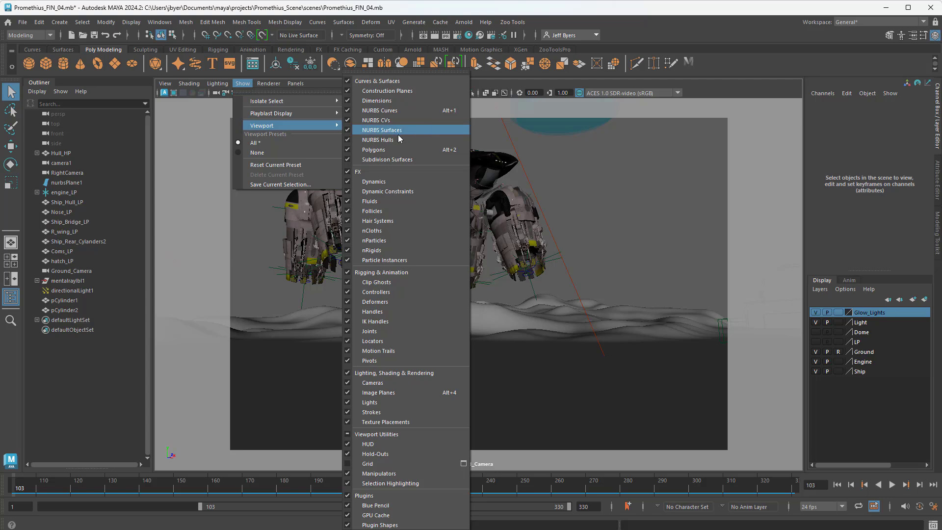
left_click(347, 110)
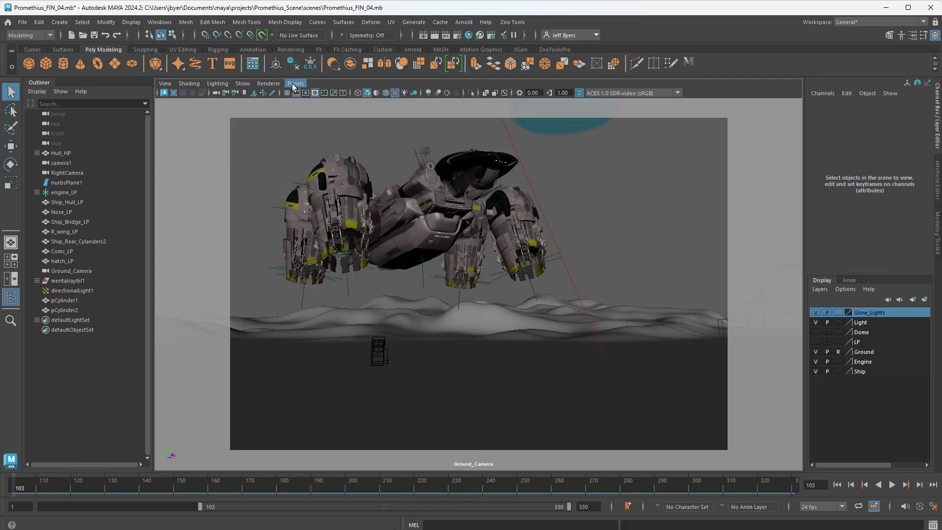
Apply the None visibility preset to the viewport and show only polygons.
left_click(242, 83)
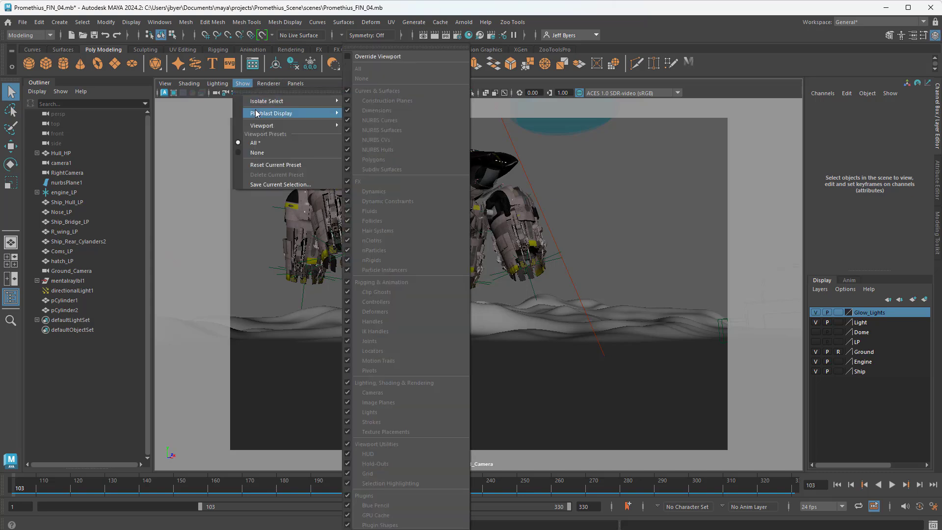
mouse_move(260, 103)
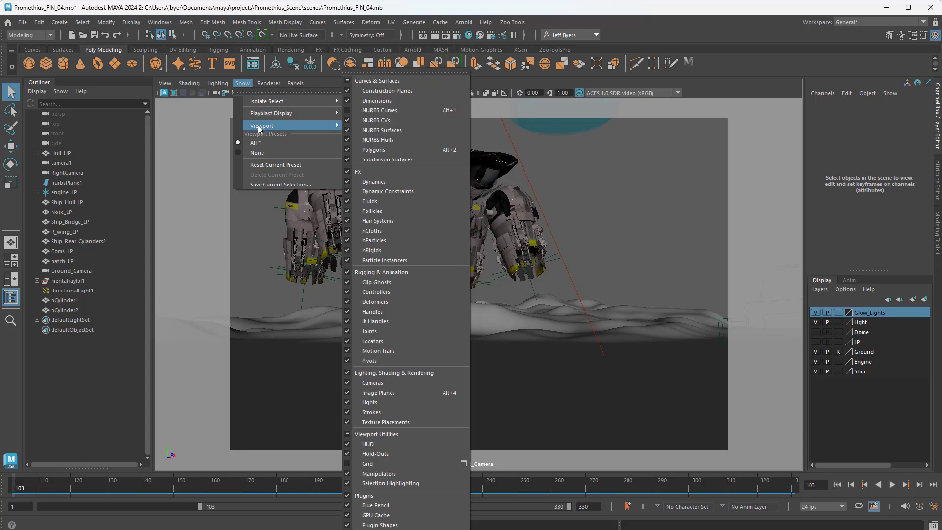
left_click(260, 151)
left_click(243, 83)
mouse_move(262, 126)
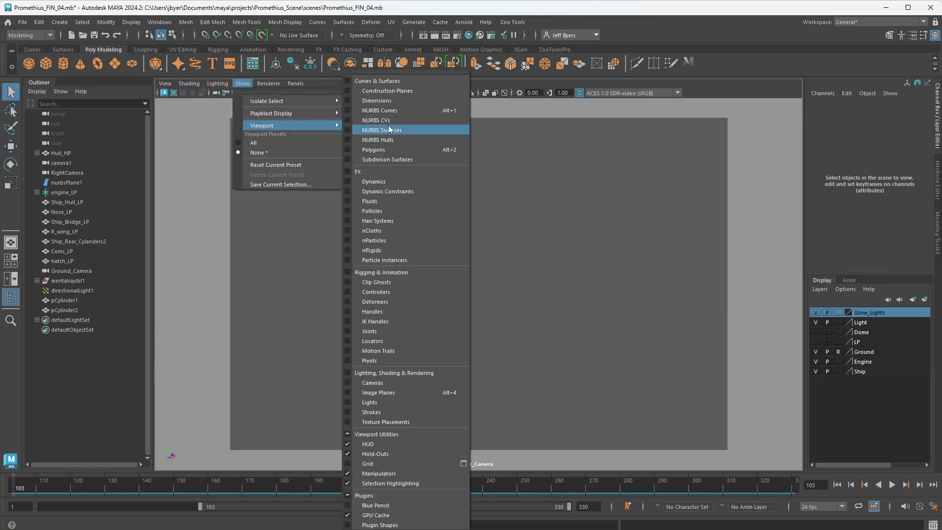
left_click(378, 149)
Show subdivision surfaces and NURBS surfaces in the viewport as well.
left_click(243, 84)
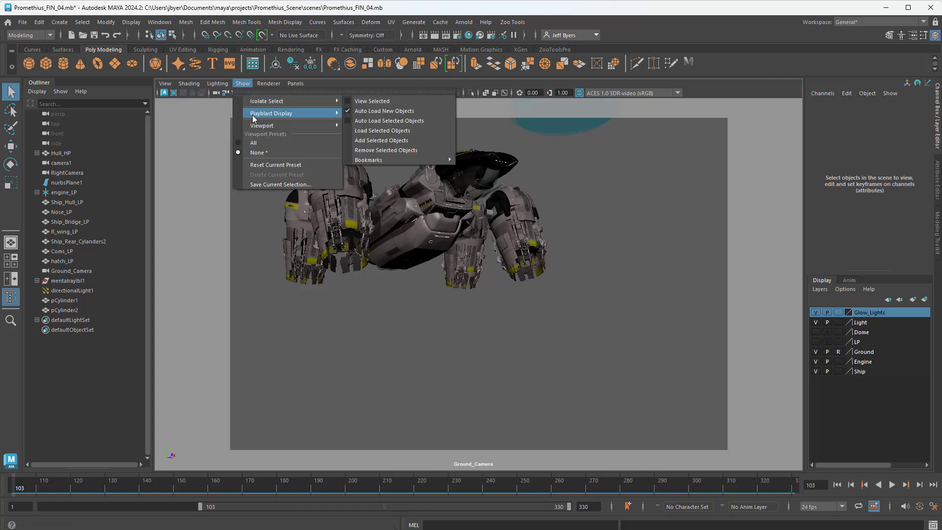
mouse_move(275, 125)
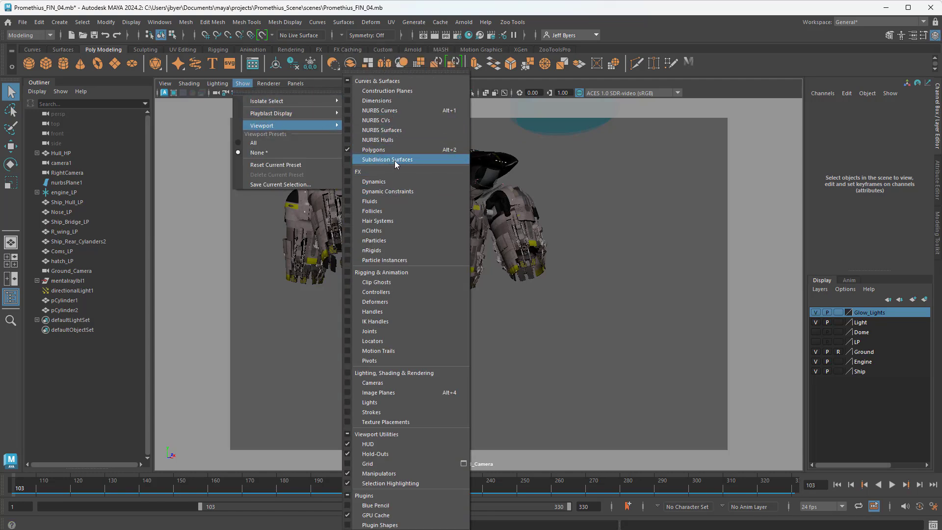
left_click(352, 158)
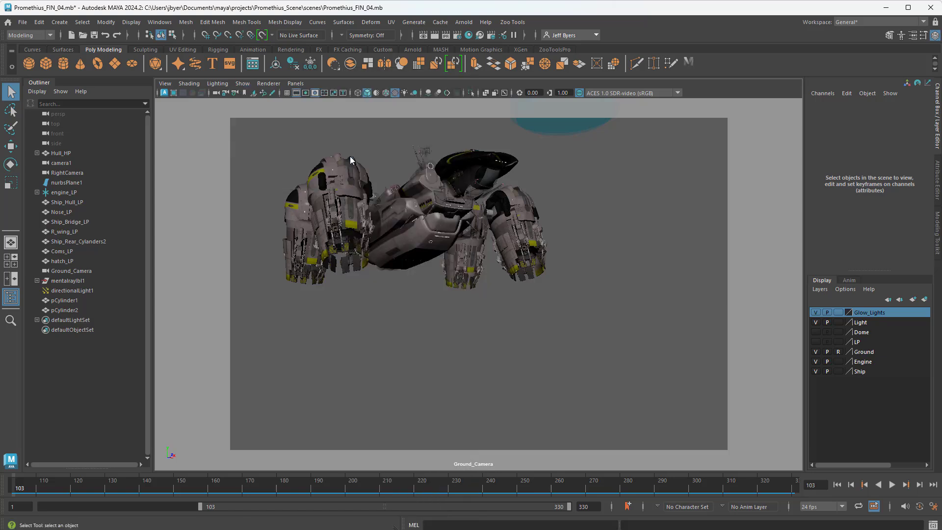
left_click(242, 83)
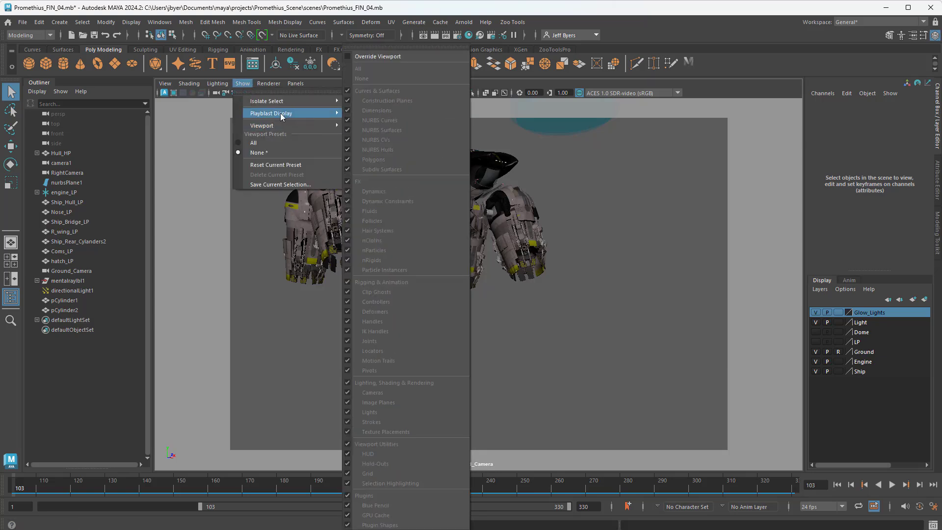
mouse_move(285, 125)
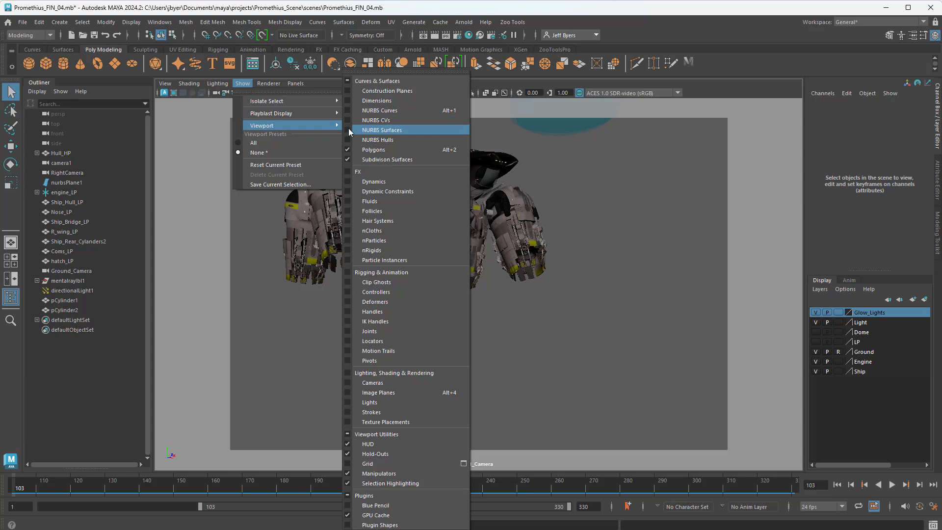
left_click(349, 129)
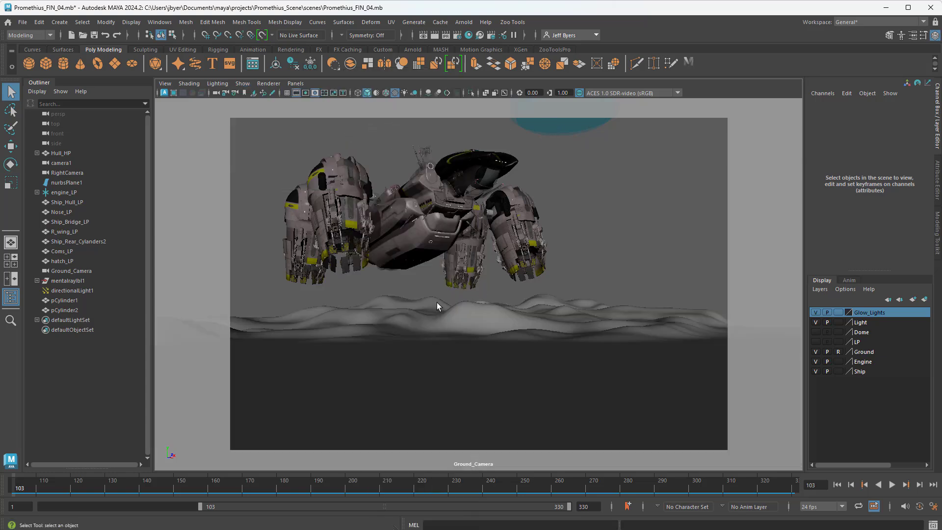
Scrub and play the animation to check the ship's landing with only surfaces displayed, ending at frame 103.
left_click(242, 84)
mouse_move(264, 126)
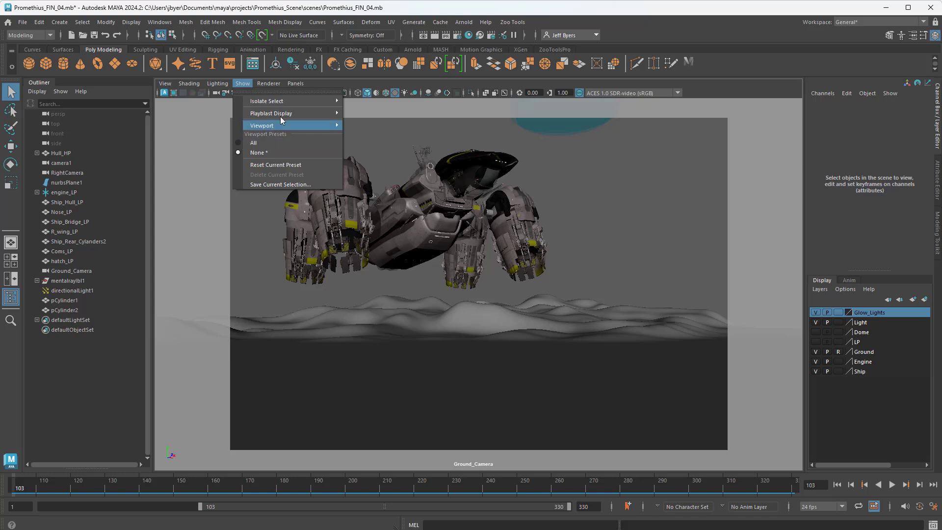
left_click(235, 487)
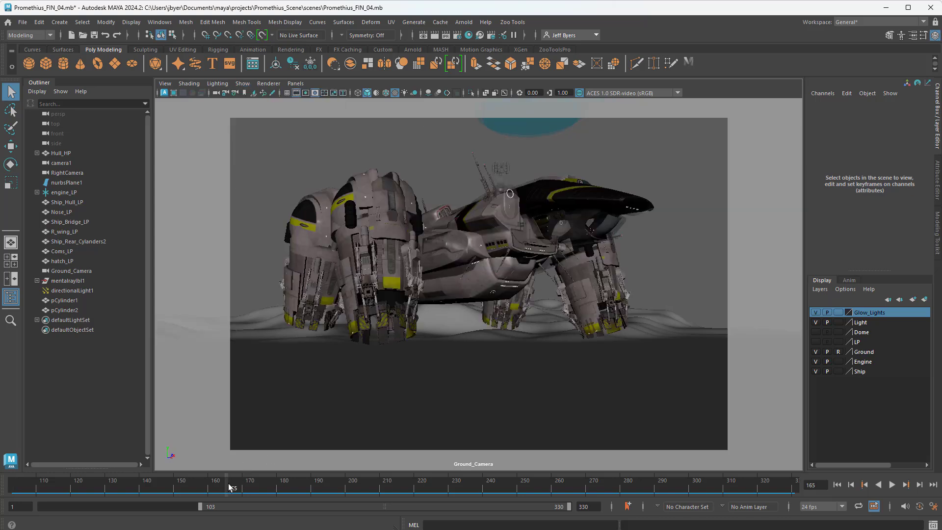
key("alt+v")
key("alt+v")
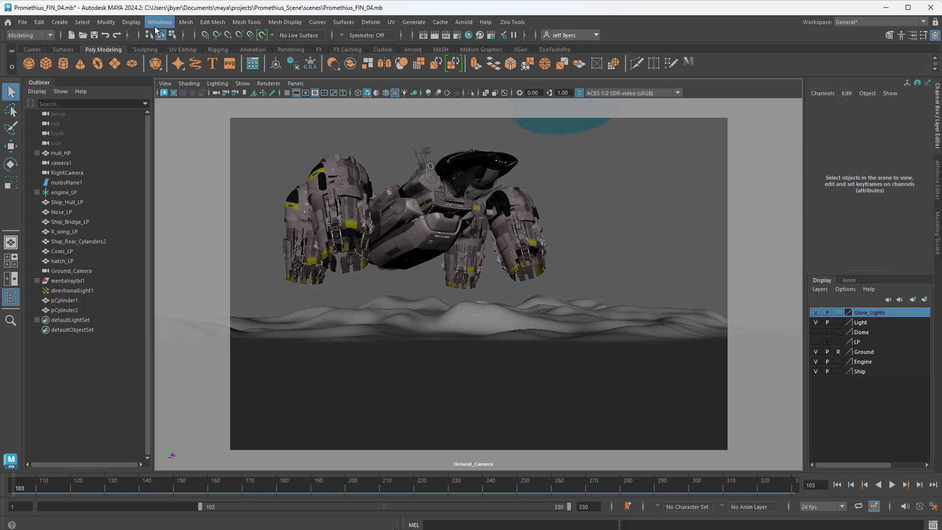
Turn on the Scene Timecode heads-up display and toggle the camera's gate display off and on again.
left_click(131, 22)
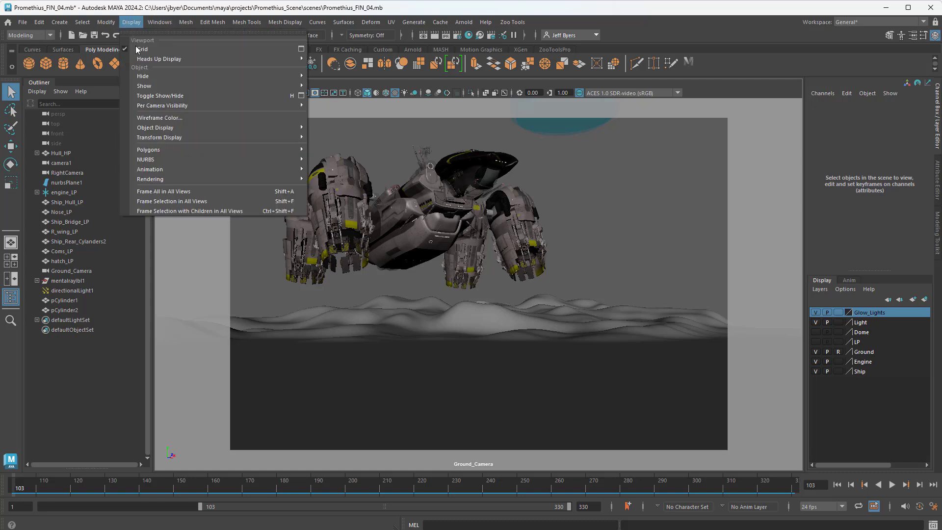
mouse_move(145, 60)
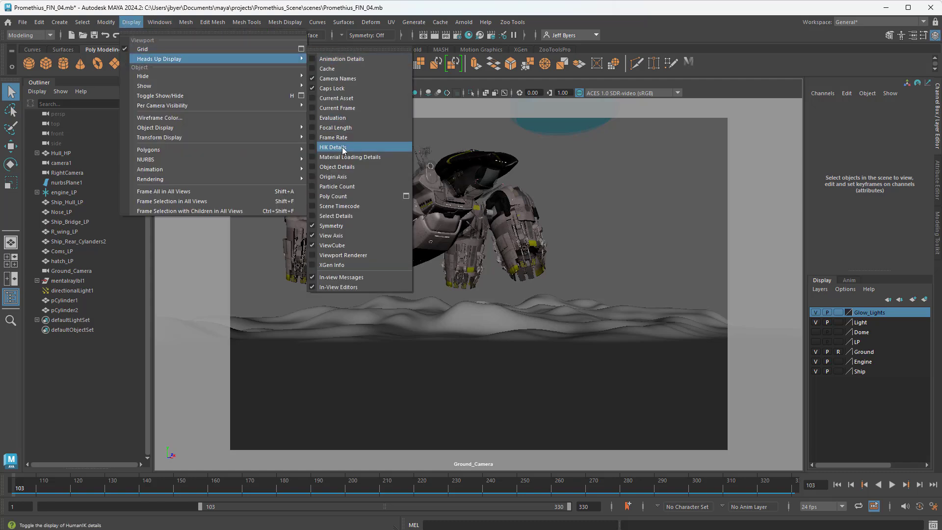
left_click(315, 208)
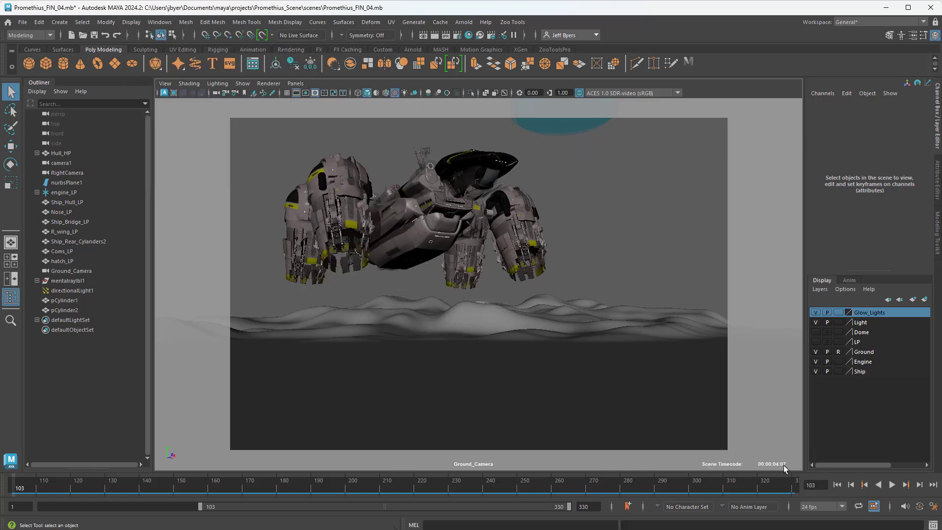
left_click(314, 94)
left_click(314, 93)
Set the render image size preset to HD_1080 in the Render Settings and close the dialog.
left_click(457, 37)
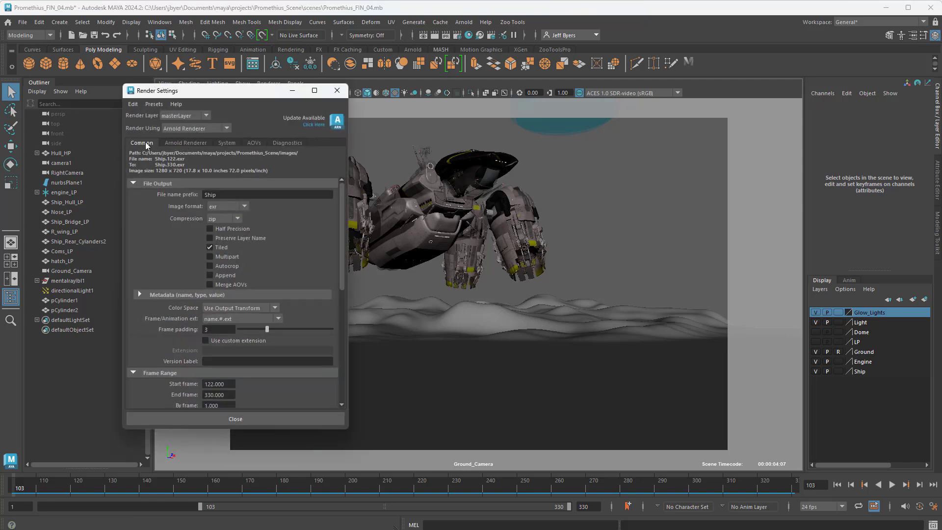
scroll(281, 240, "down", 3)
scroll(280, 240, "down", 7)
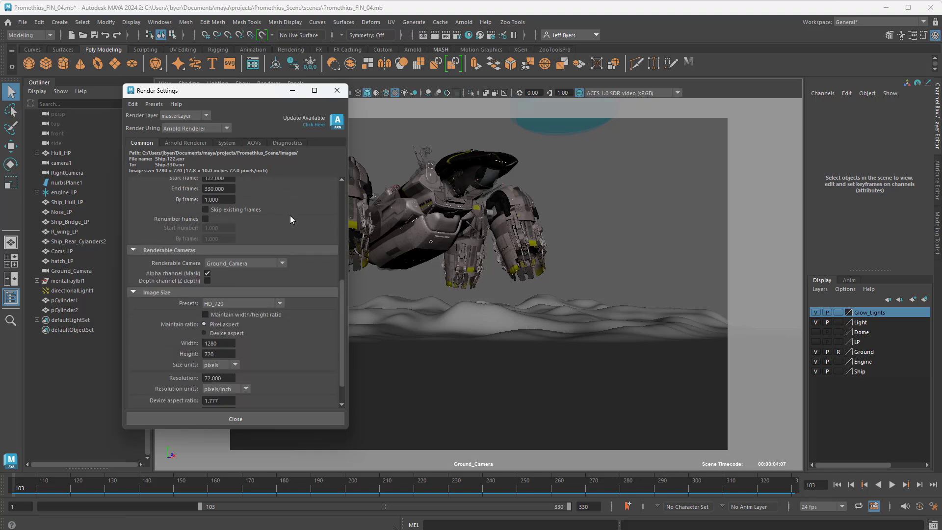
left_click(279, 304)
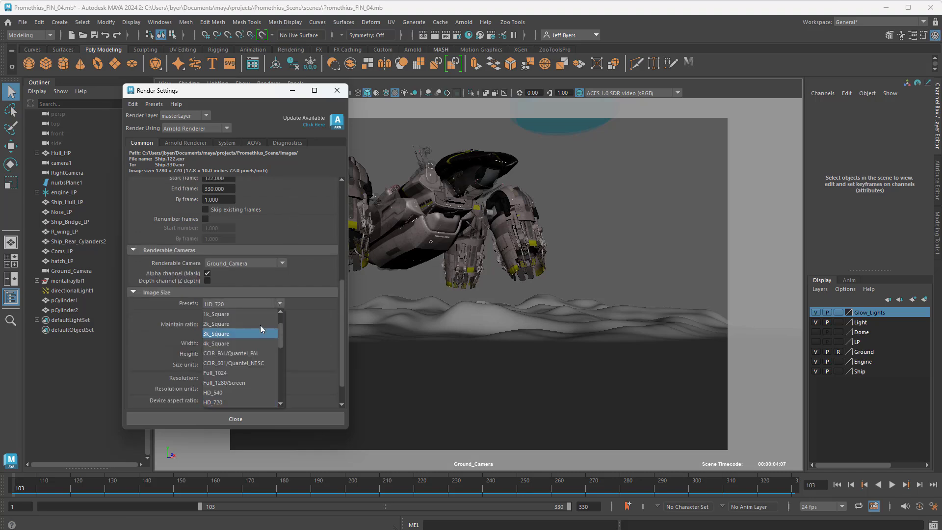
scroll(263, 373, "down", 1)
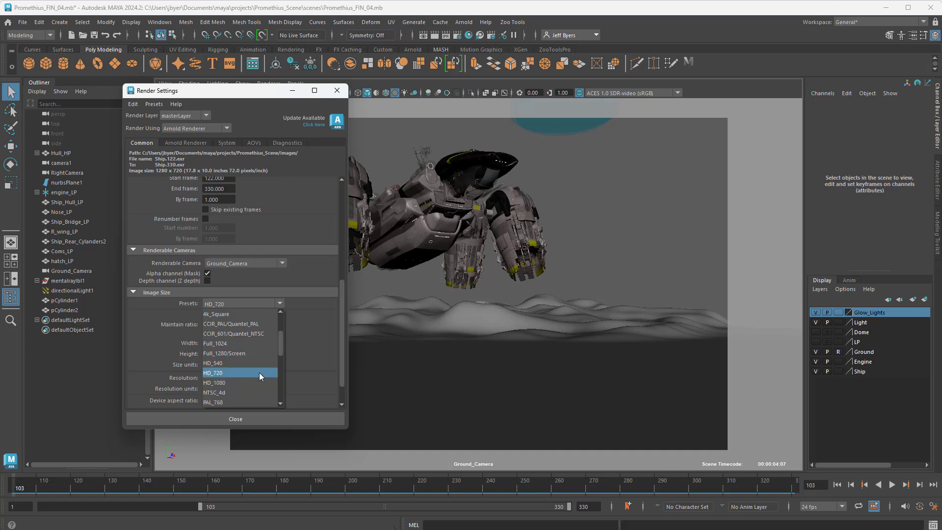
left_click(228, 383)
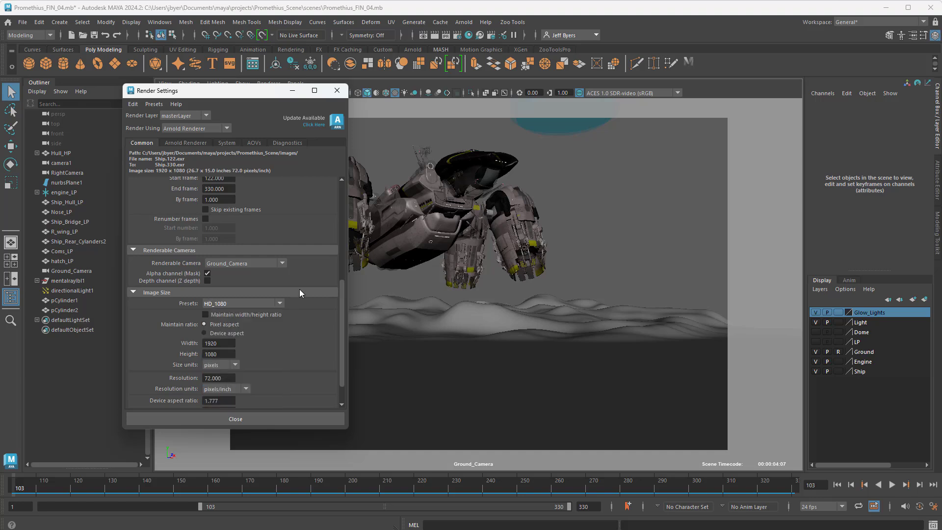
left_click(337, 91)
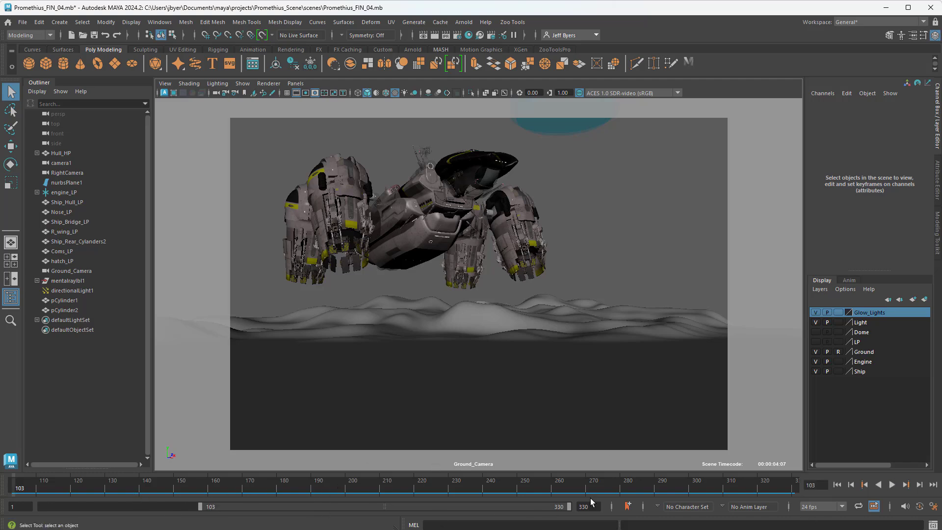
Play the animation briefly, set the Time Slider playback speed to 24 fps x 1 and save the preferences.
left_click(892, 485)
left_click(891, 485)
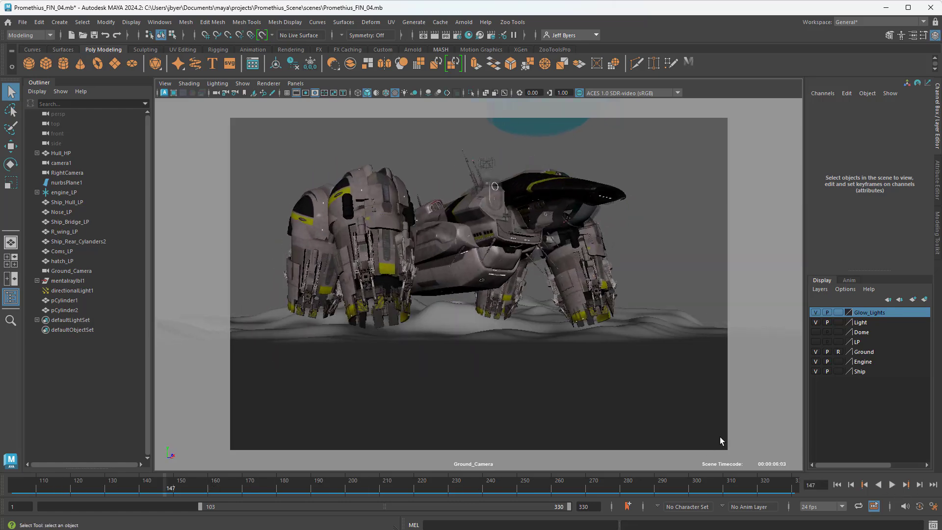
left_click(934, 507)
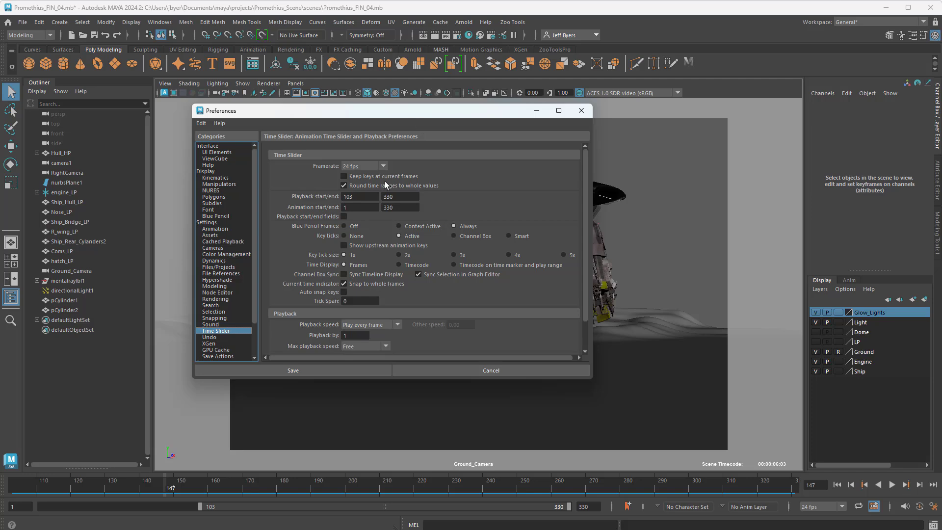
left_click(392, 325)
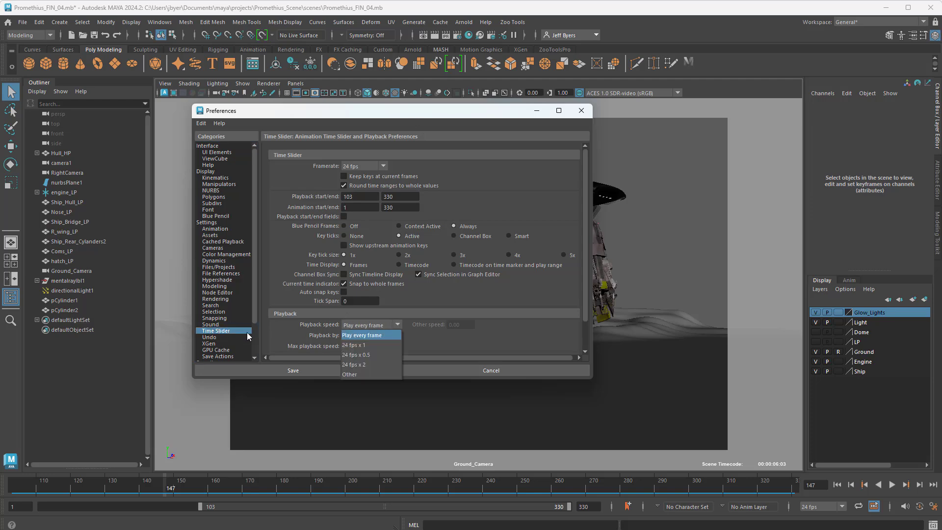
left_click(365, 346)
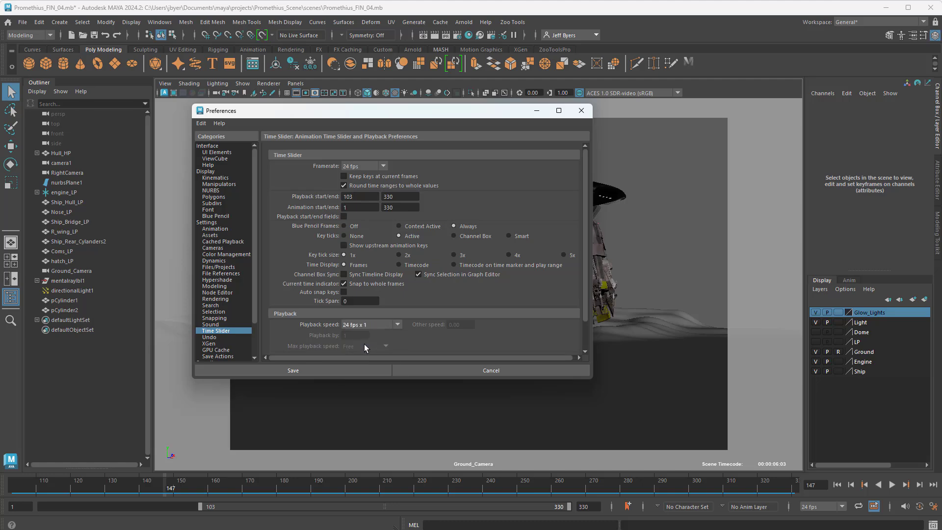
left_click(294, 371)
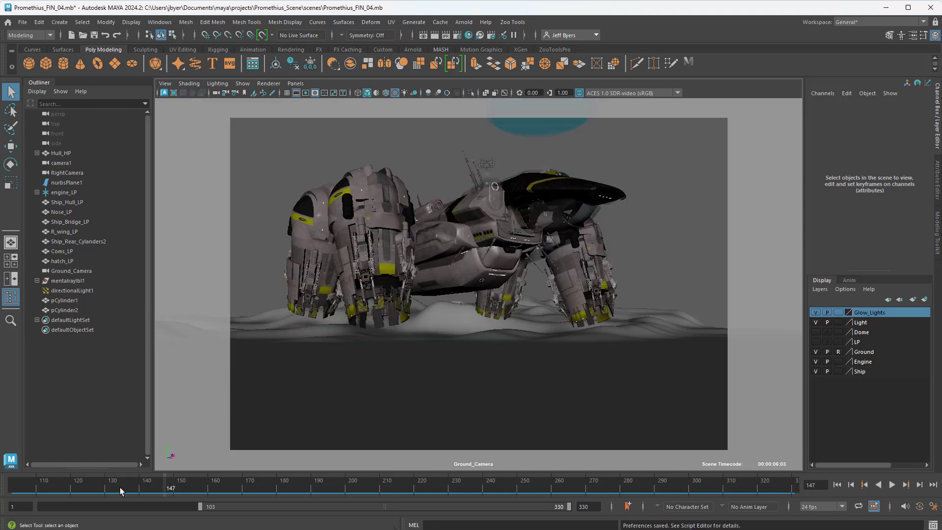
Extend the playback range back to frame 1 and play the animation near its beginning.
left_click_drag(119, 489, 6, 482)
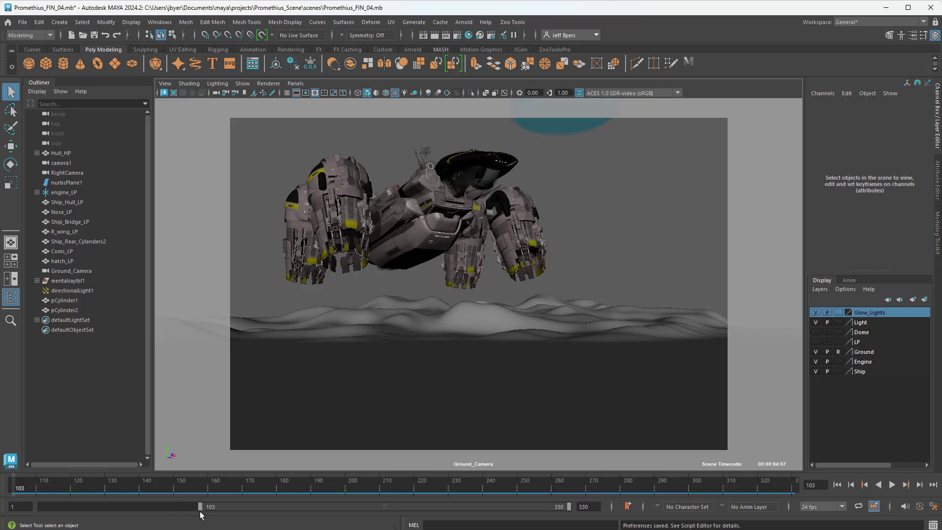
left_click_drag(201, 511, 22, 497)
left_click(33, 485)
key("alt+v")
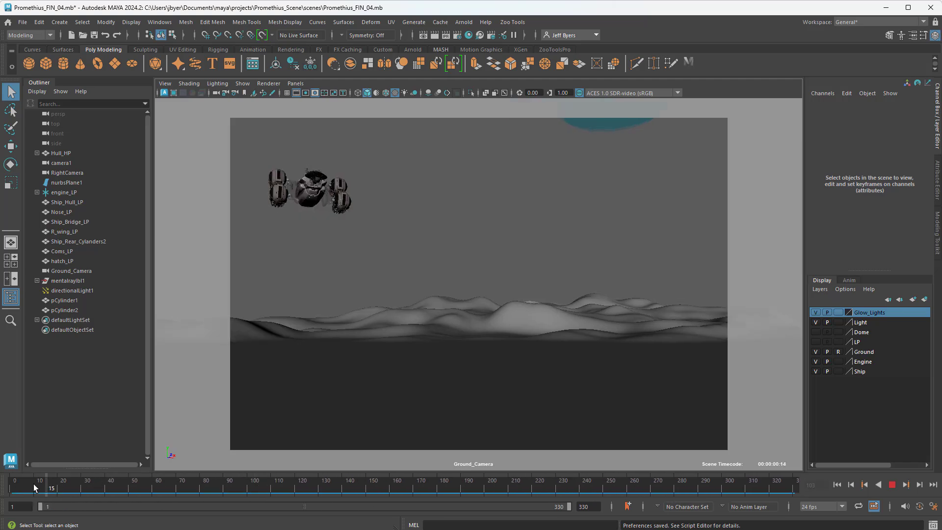
Check the first and last frames of the full animation range, ending at frame 1.
left_click(3, 488)
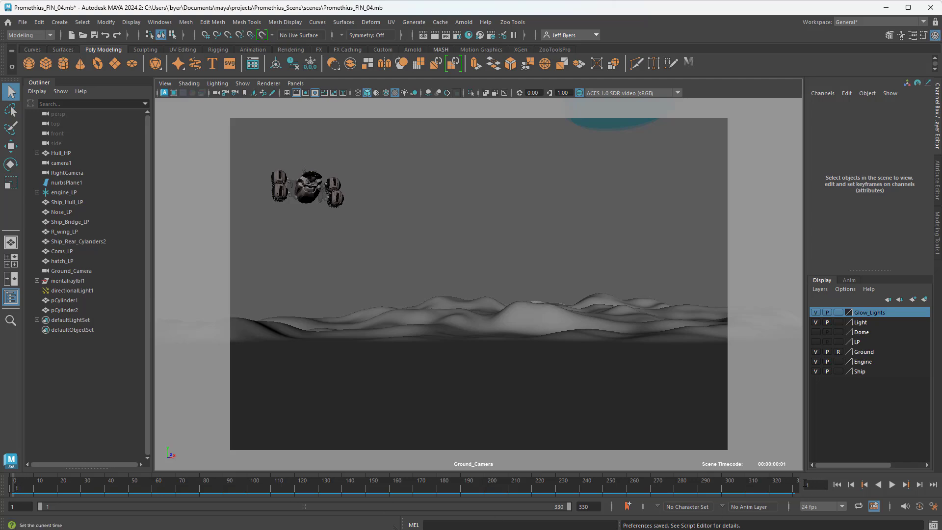
left_click(796, 487)
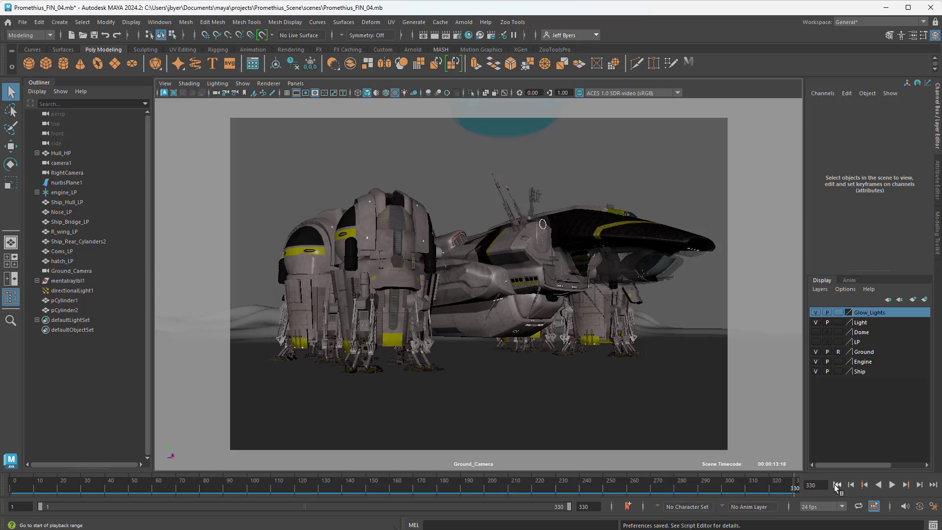
left_click(837, 485)
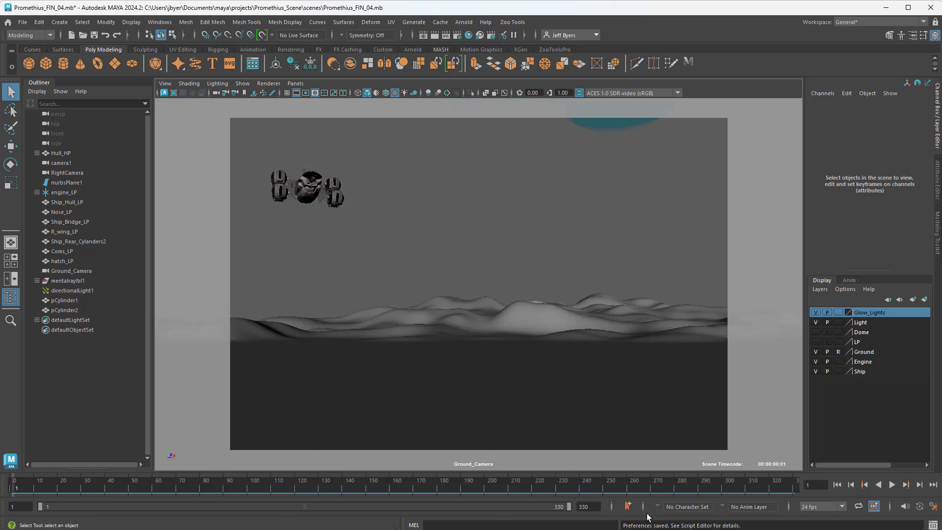
Open the Playblast options and set the movie encoding to XVID.
right_click(188, 487)
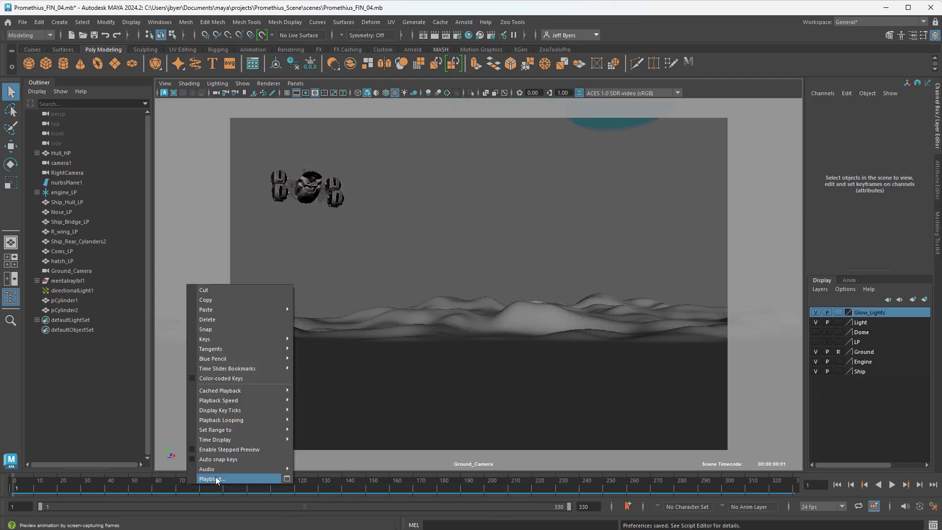
left_click(288, 478)
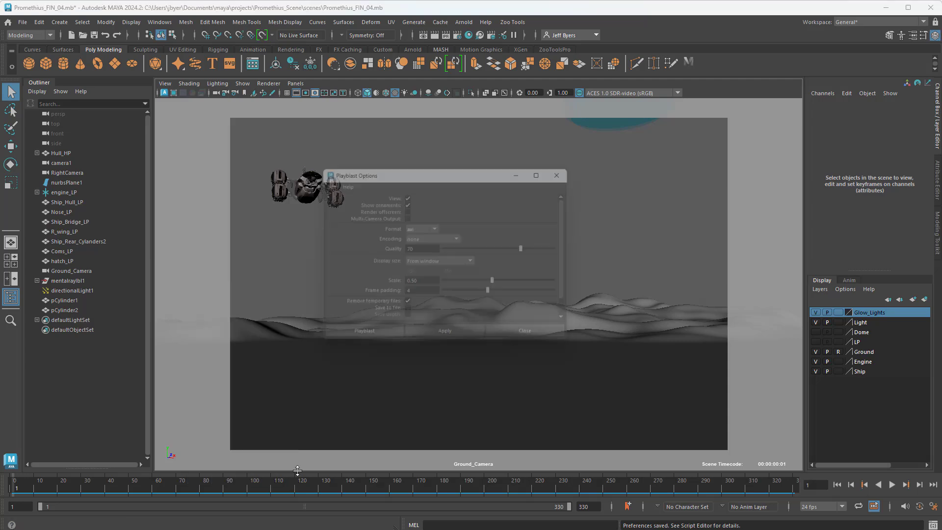
left_click(414, 237)
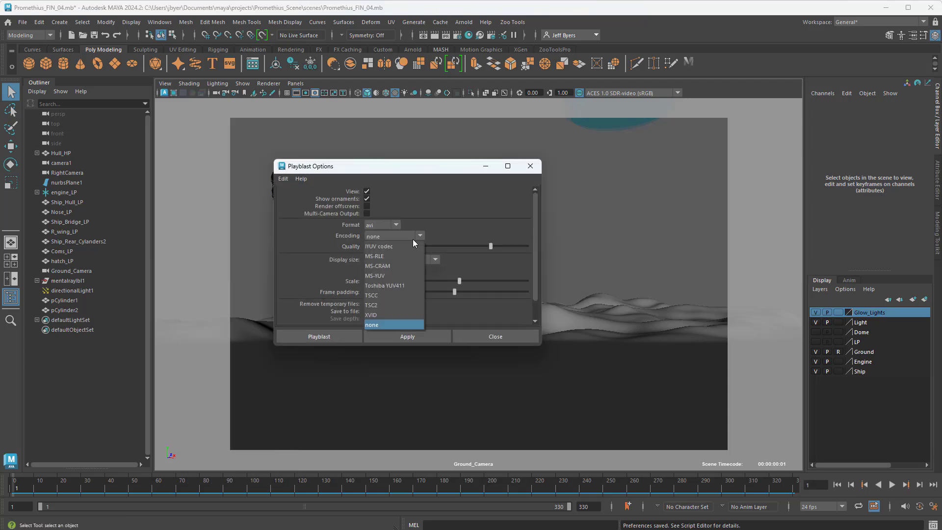
left_click(373, 315)
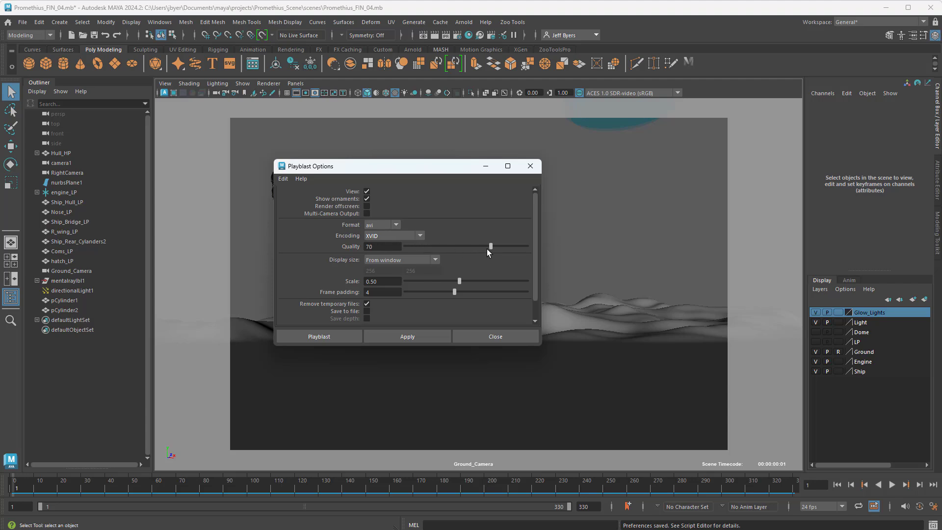
Set the playblast quality to 100, scale to 1.00 and frame padding to 3, and enable saving to file.
left_click_drag(487, 248, 549, 255)
left_click_drag(459, 279, 552, 284)
left_click_drag(371, 292, 359, 289)
type("3")
left_click(367, 312)
scroll(461, 298, "down", 1)
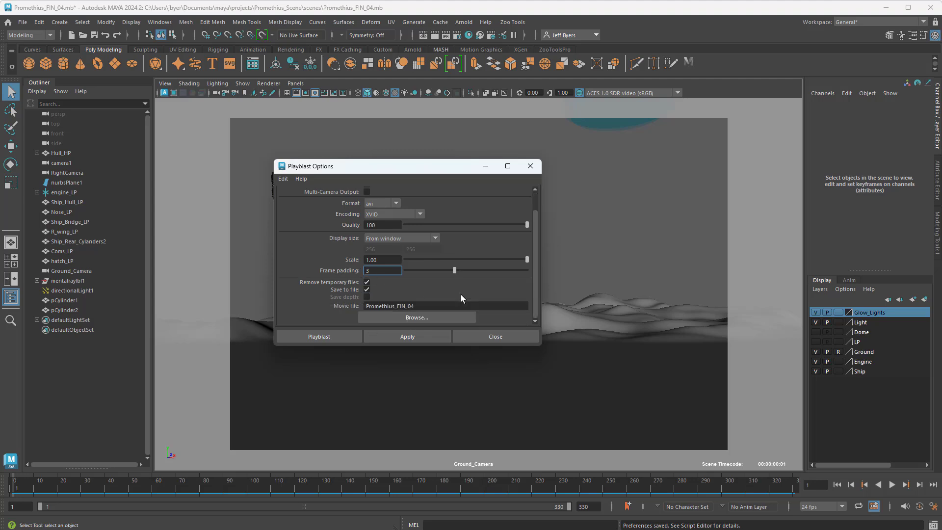
Set the playblast's movie file to Space_Ship_Landing_01 on the Desktop.
left_click(430, 317)
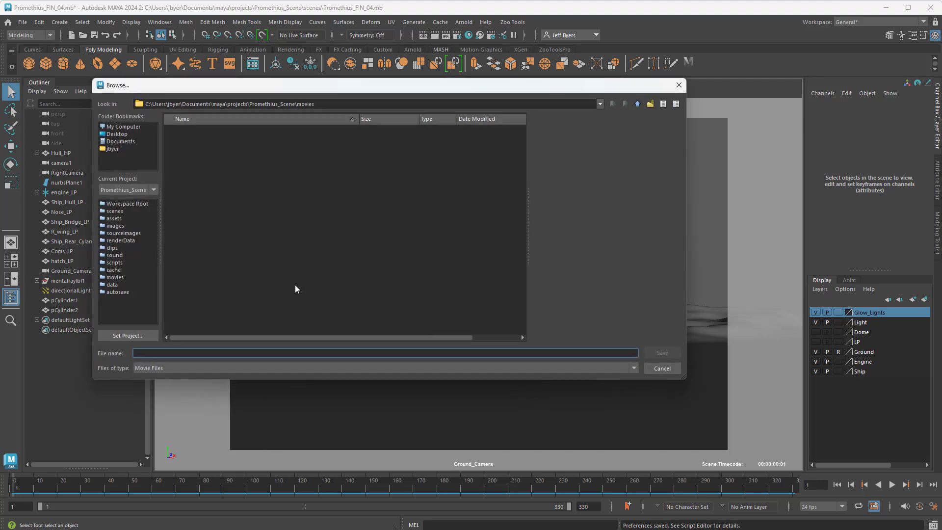
left_click(119, 134)
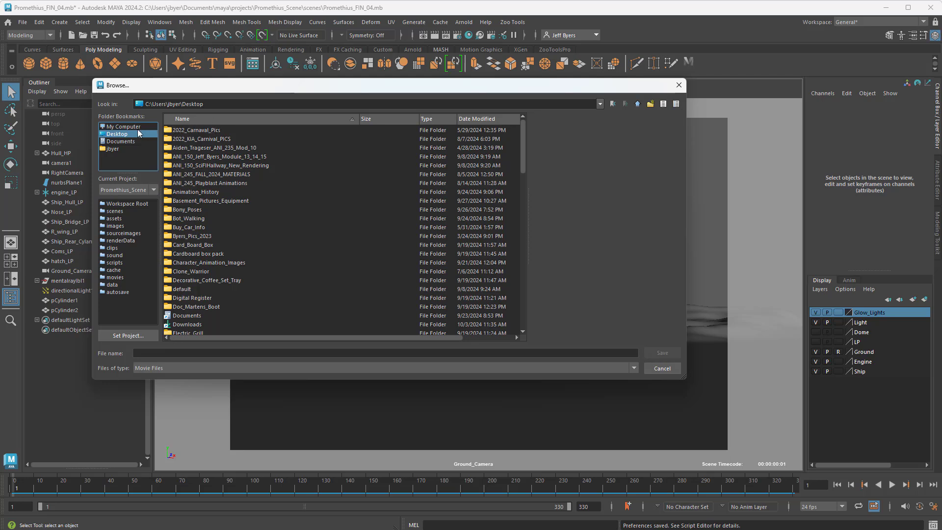
left_click(123, 126)
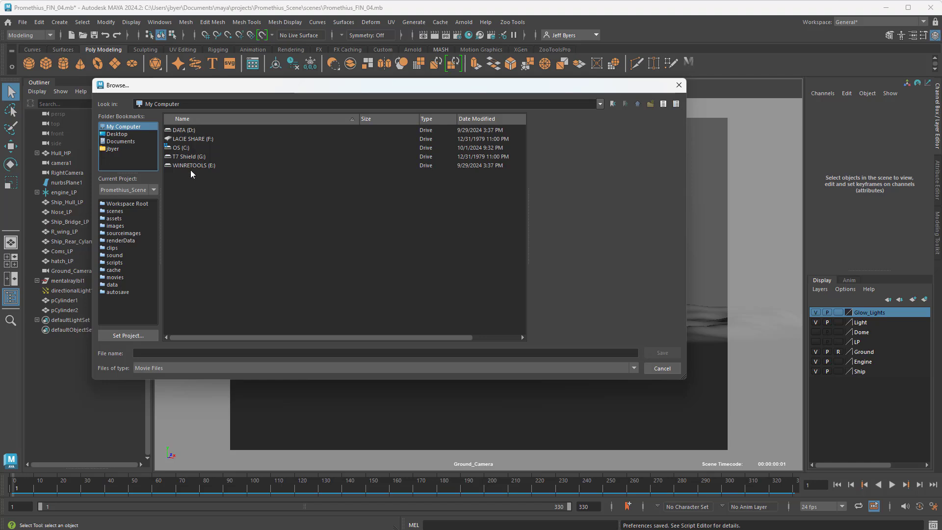
left_click(117, 134)
left_click(161, 353)
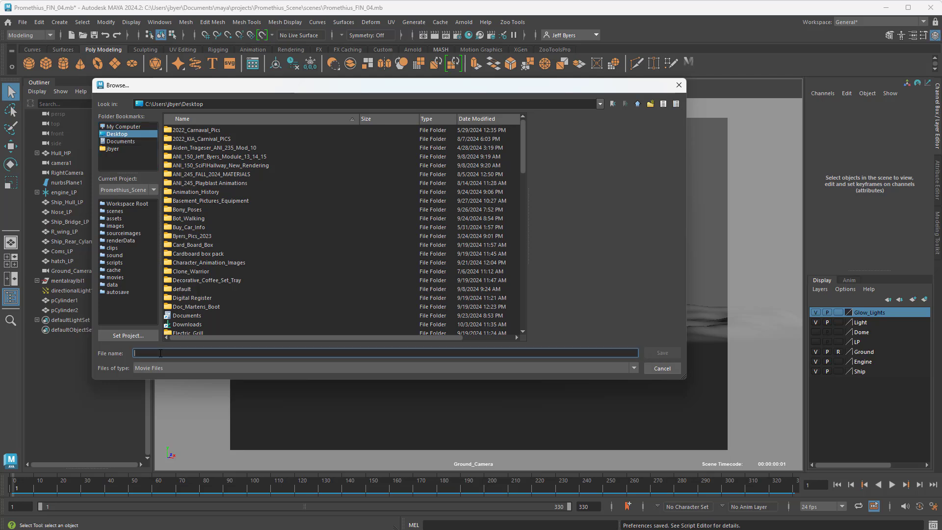
type("Space_Ship_Landing")
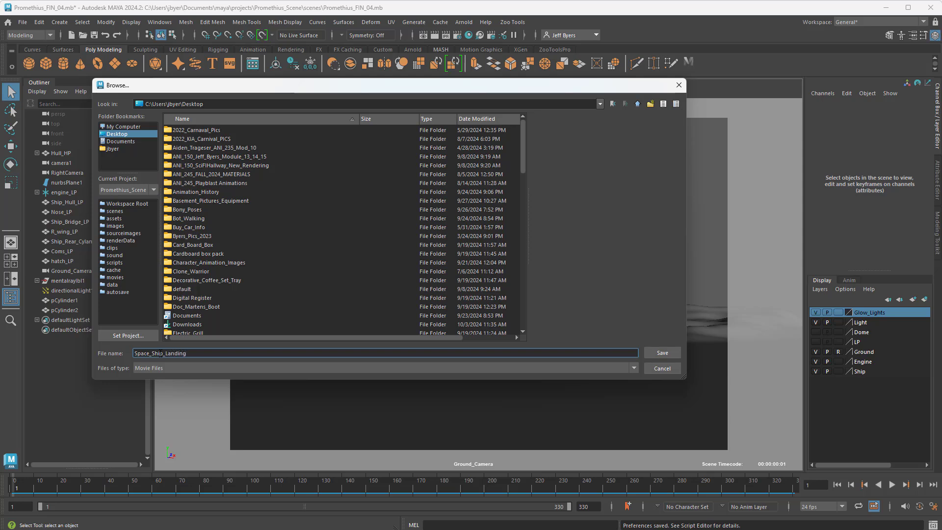
type("_01")
left_click_drag(210, 351, 131, 353)
left_click(664, 353)
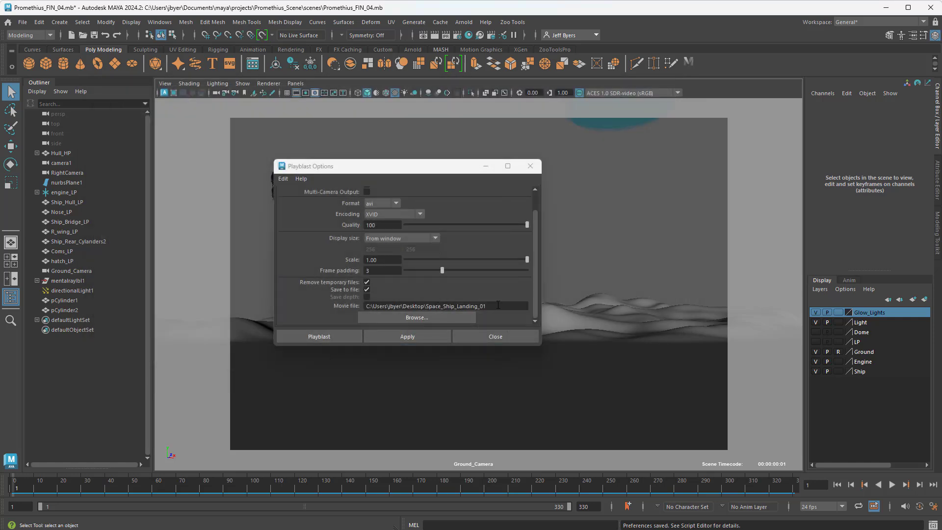
Review the playblast options, generate the playblast movie and close the player window that shows it.
left_click(534, 305)
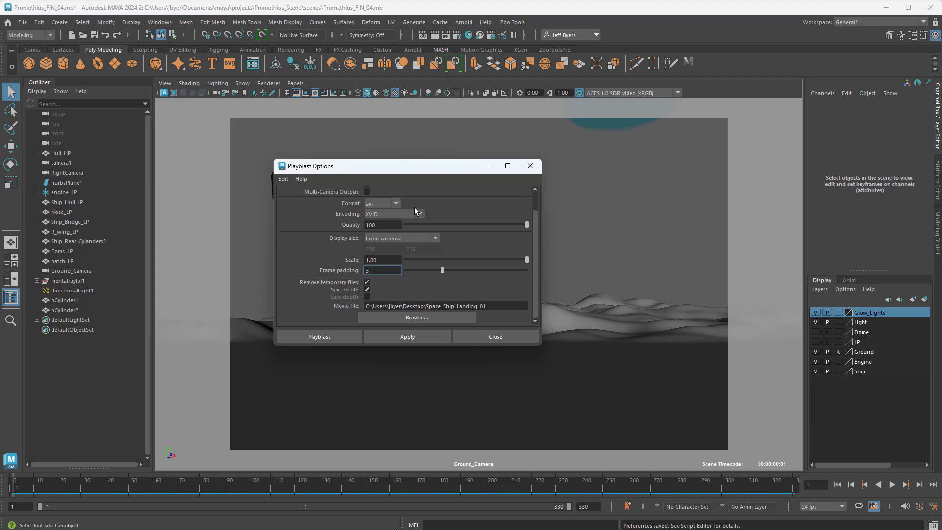
scroll(415, 211, "up", 1)
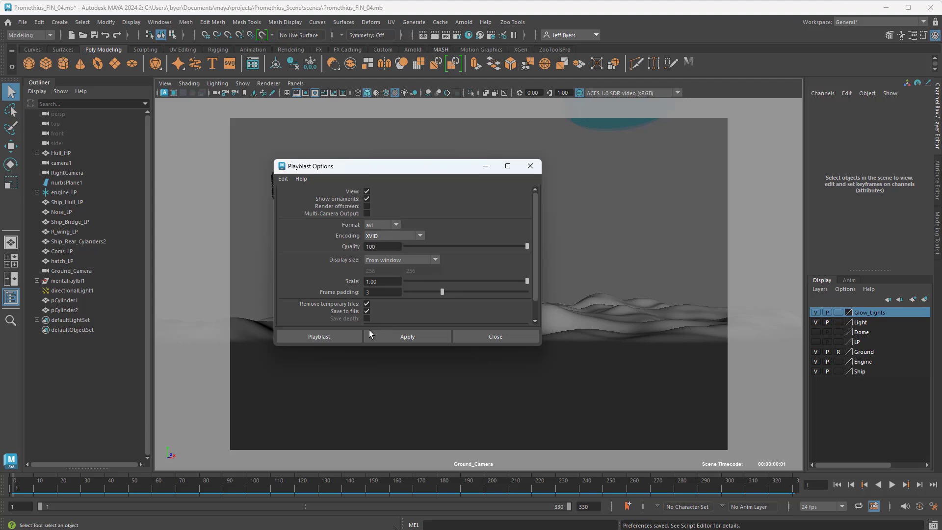
left_click(343, 334)
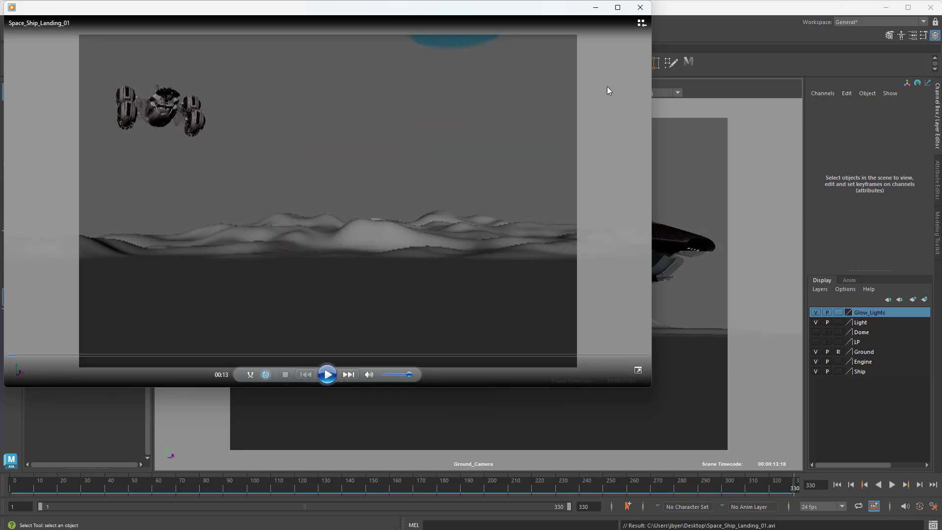
left_click(641, 8)
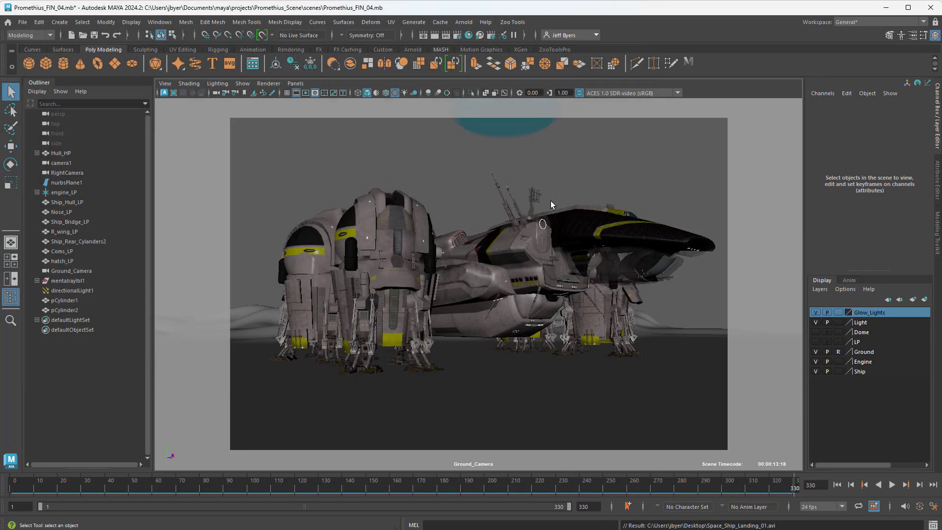